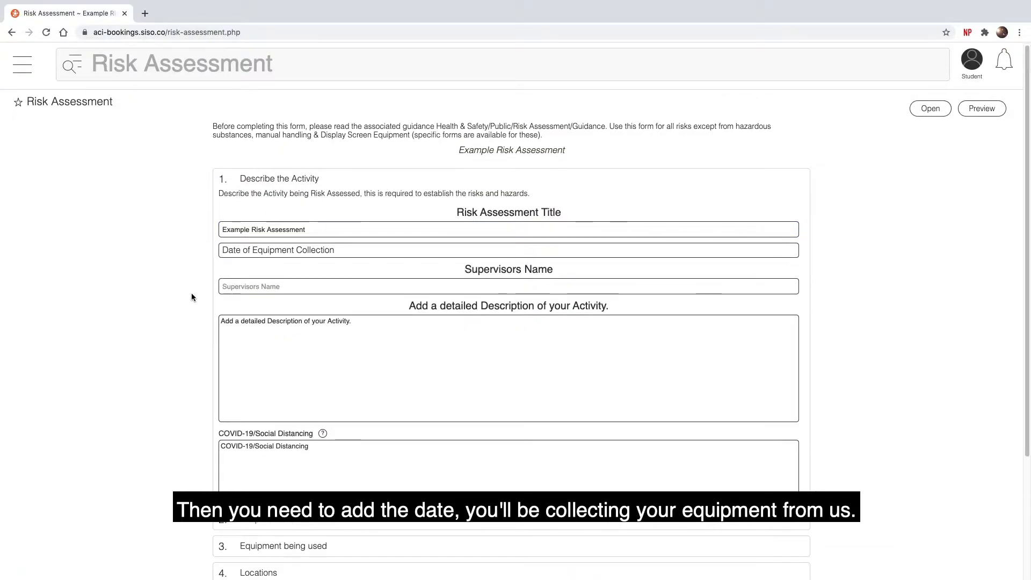
# Set the date of equipment collection to Fri 11 Sep 2020 and fill in the supervisor's name
pyautogui.scroll(-1, 189, 252)
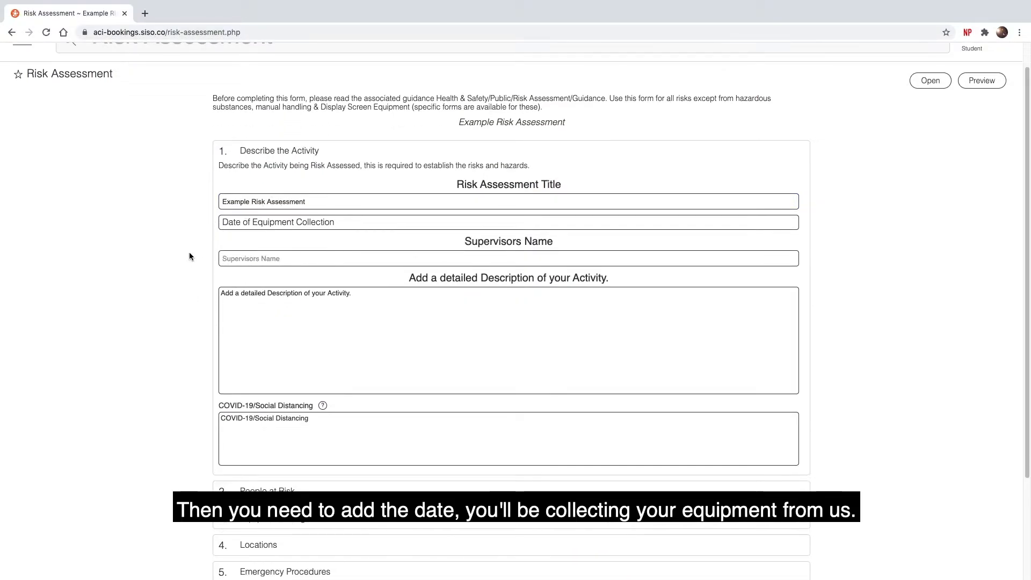
pyautogui.click(246, 208)
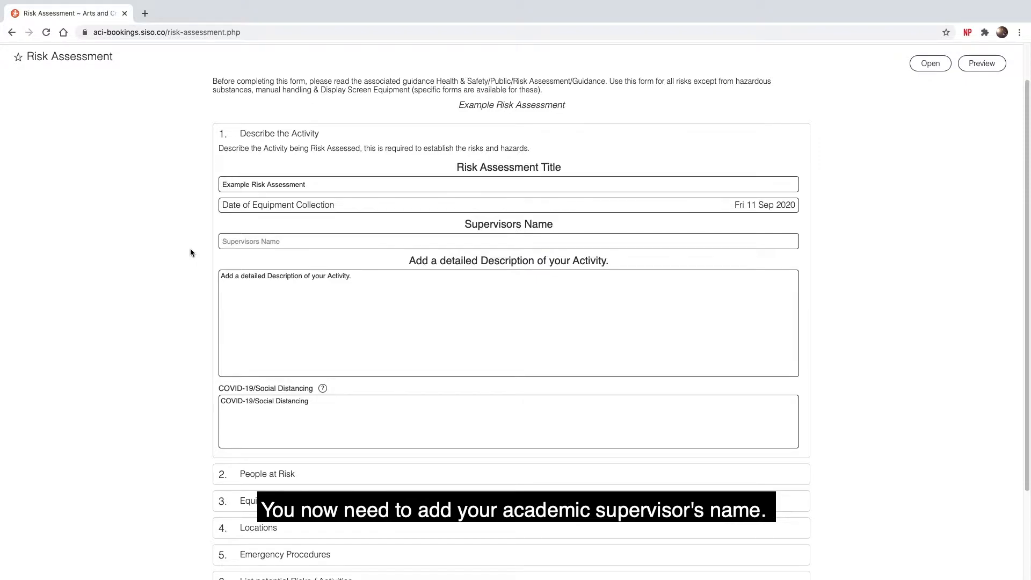
pyautogui.click(266, 241)
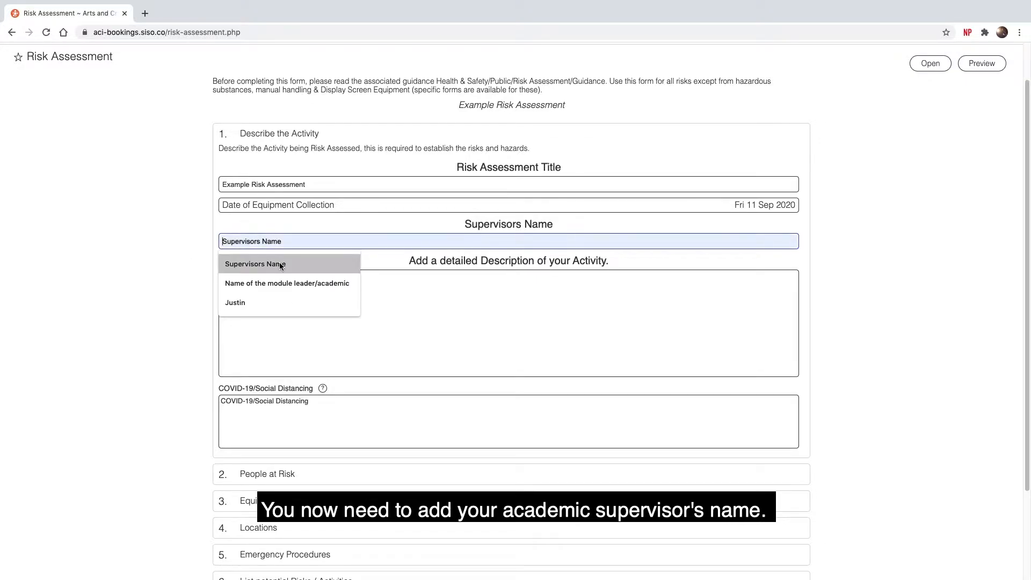
pyautogui.click(275, 259)
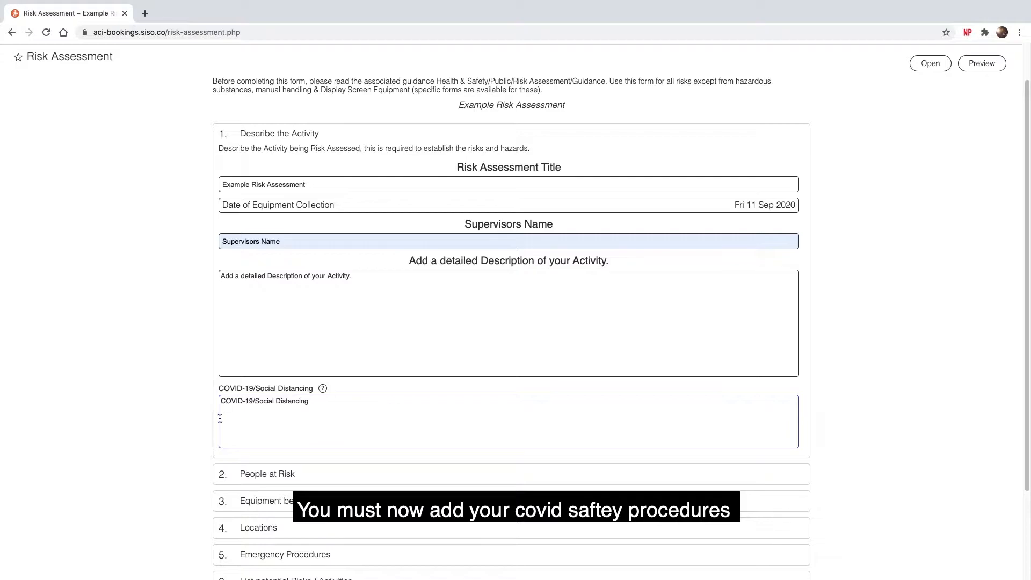
pyautogui.moveTo(325, 393)
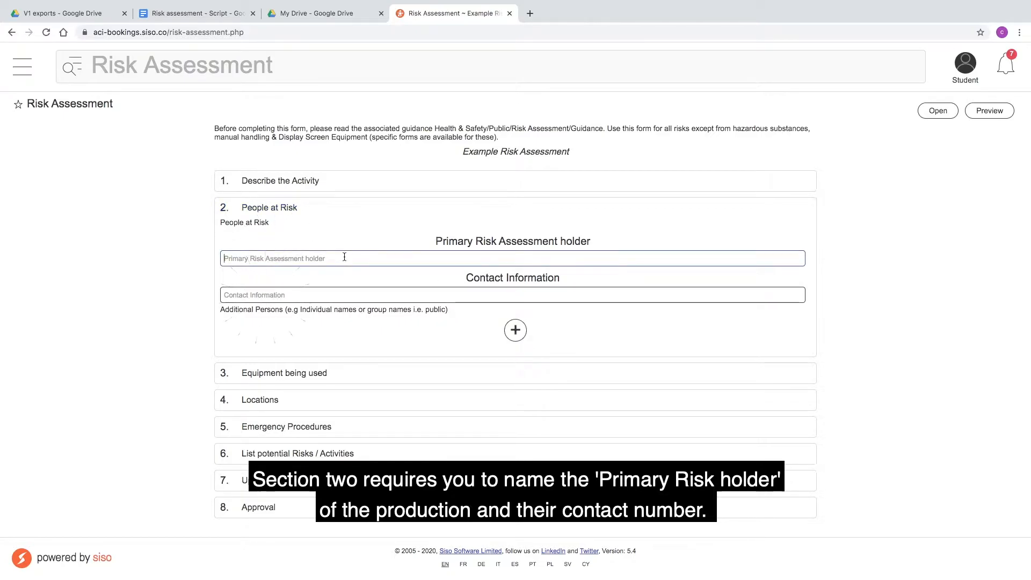
# Enter "Primary Risk holder" with a contact number in People at Risk, and add an additional person named "Example"
pyautogui.write('Primary Risk holder')
pyautogui.click(515, 329)
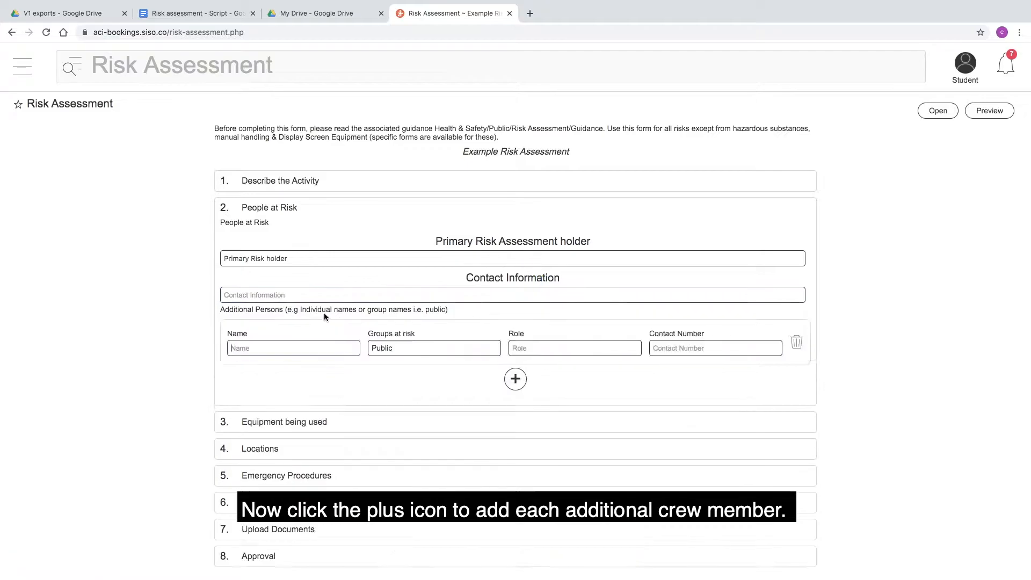
pyautogui.click(309, 349)
pyautogui.click(301, 389)
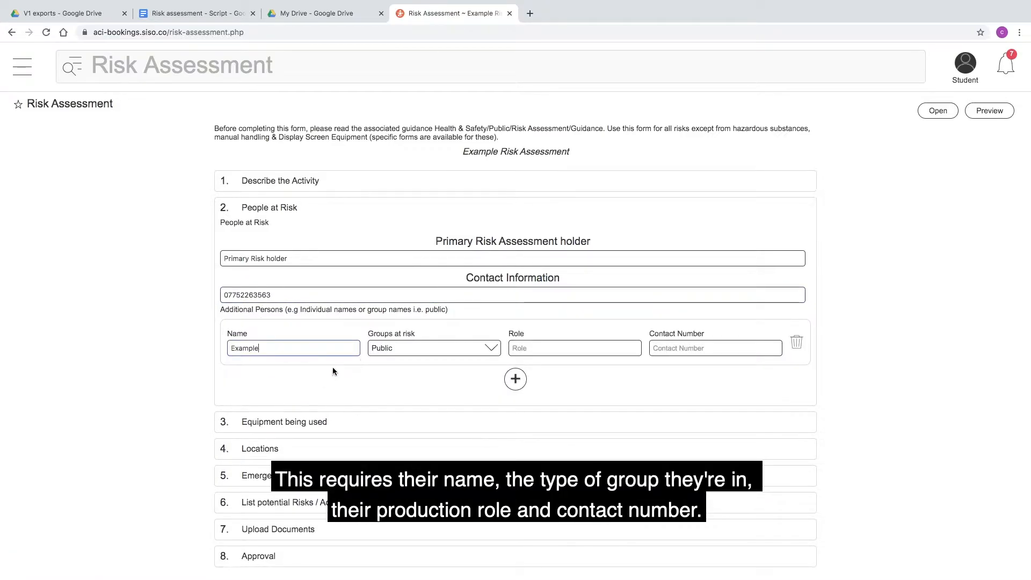
# Assign the additional person to the Students group with the role Camera operator, and fill in their contact number
pyautogui.click(483, 348)
pyautogui.click(438, 413)
pyautogui.click(568, 350)
pyautogui.click(553, 370)
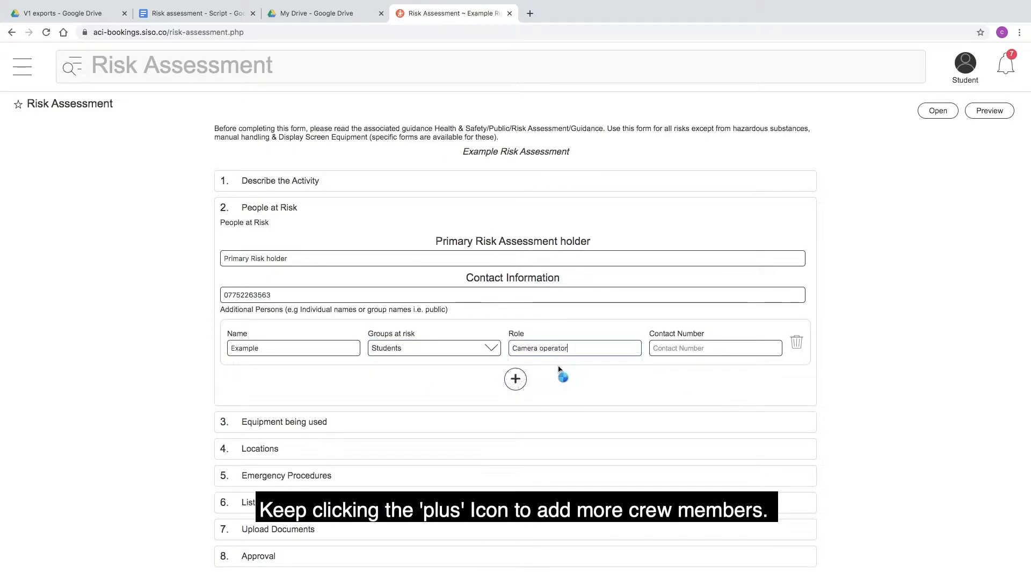
pyautogui.click(729, 346)
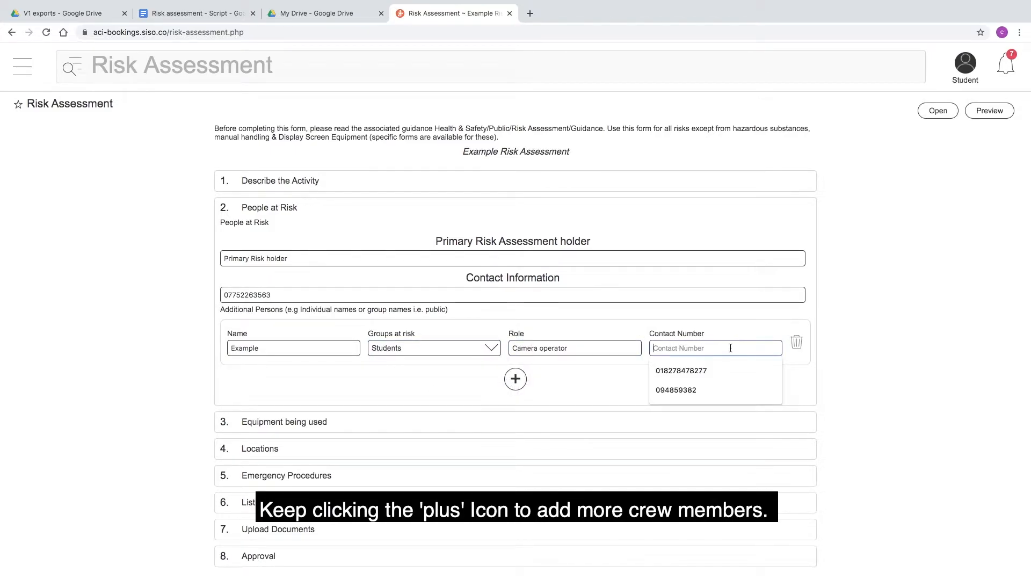
pyautogui.click(700, 389)
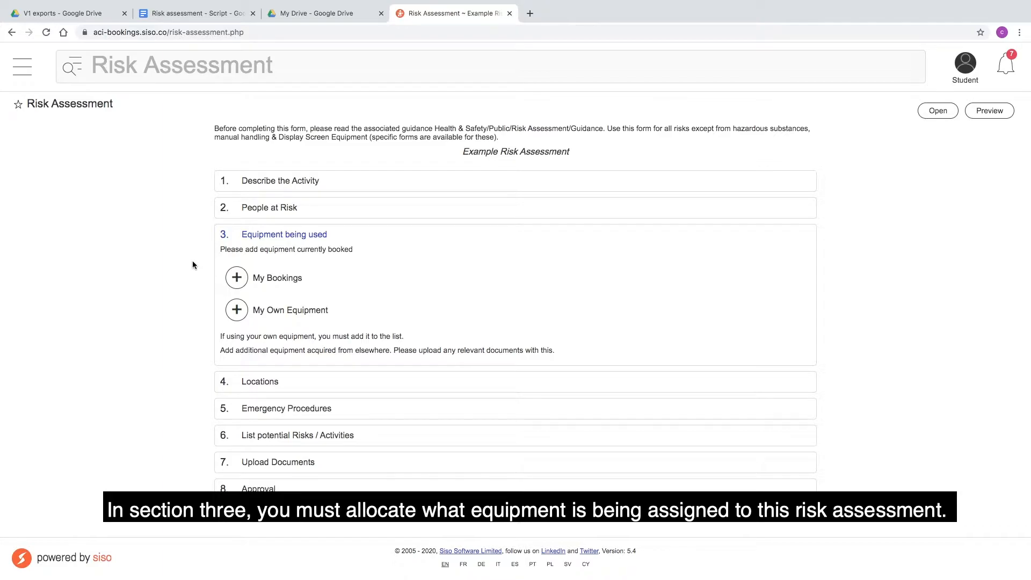
# Link the existing Canon EOS 6D DSLR Kit booking to the risk assessment's equipment list
pyautogui.click(243, 277)
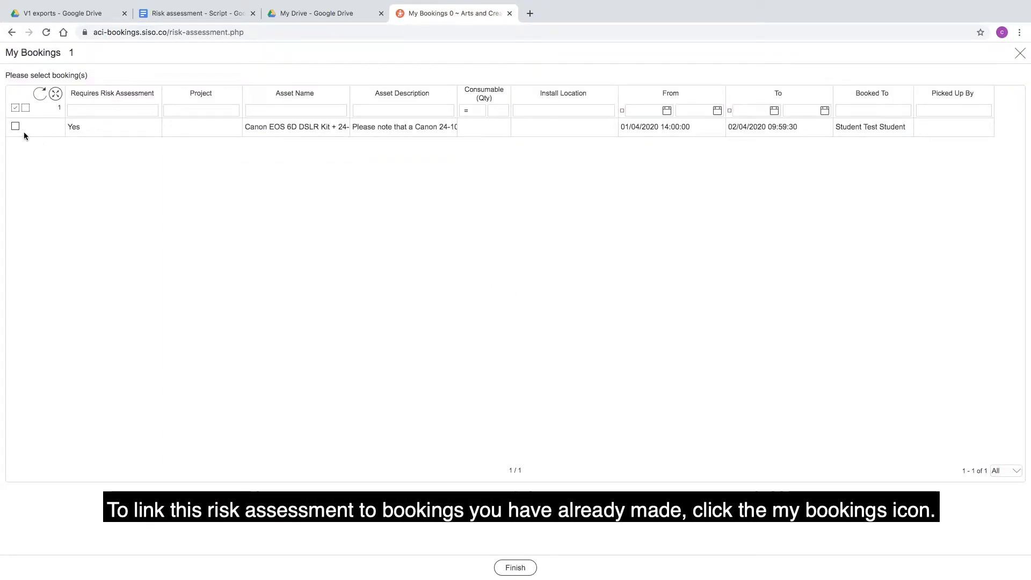
pyautogui.click(15, 126)
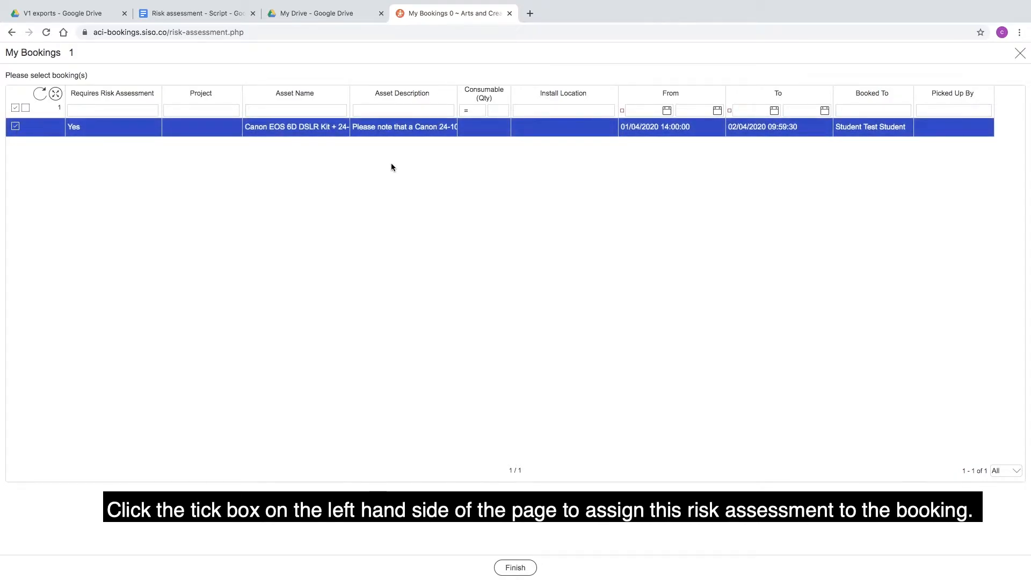
pyautogui.click(515, 567)
# Add an own-equipment entry, switch its ownership between Loaned from and Owned by Me, and delete the entry
pyautogui.click(236, 361)
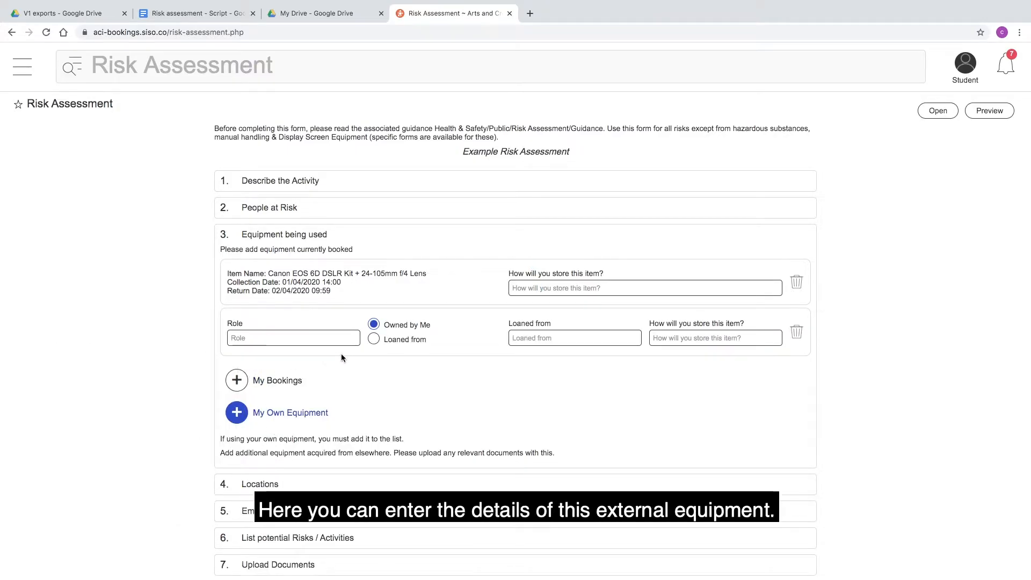
pyautogui.click(330, 338)
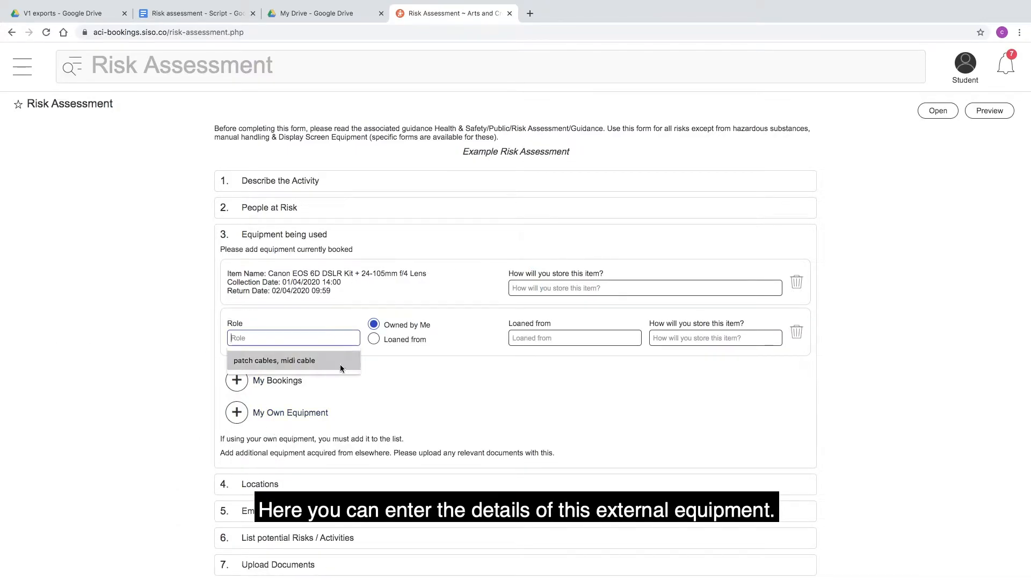
pyautogui.click(389, 375)
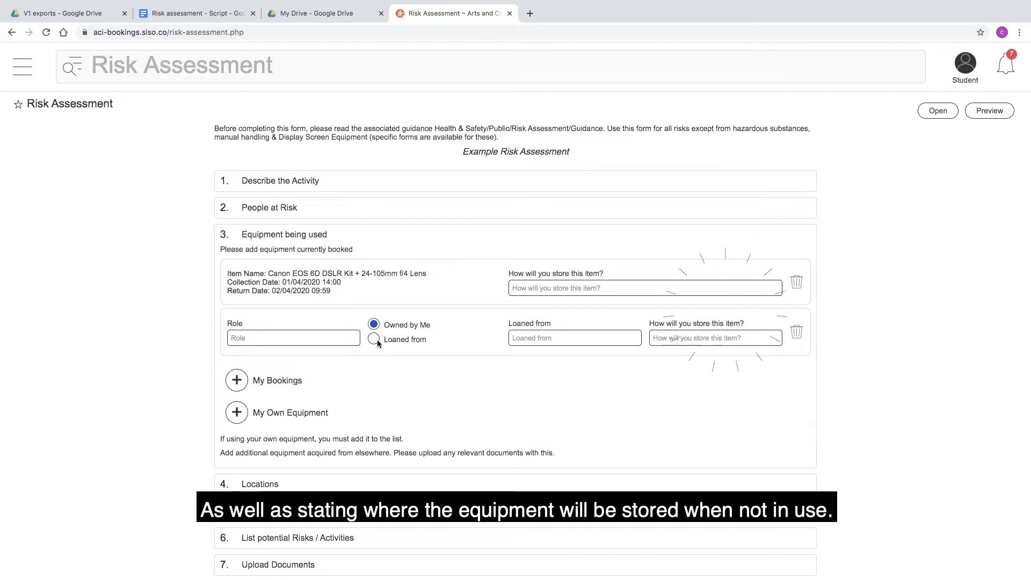
pyautogui.click(374, 338)
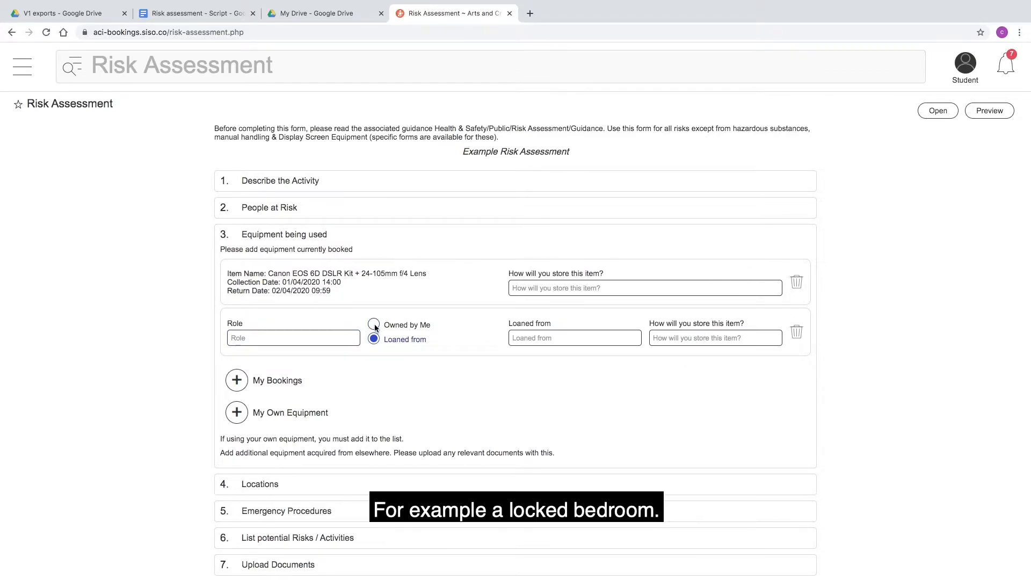
pyautogui.click(374, 325)
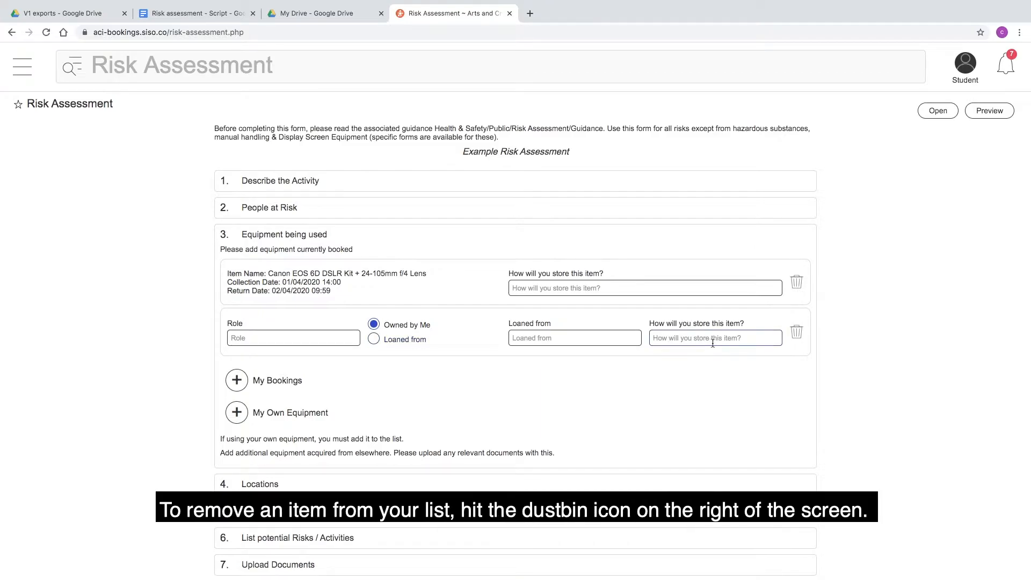
pyautogui.click(797, 333)
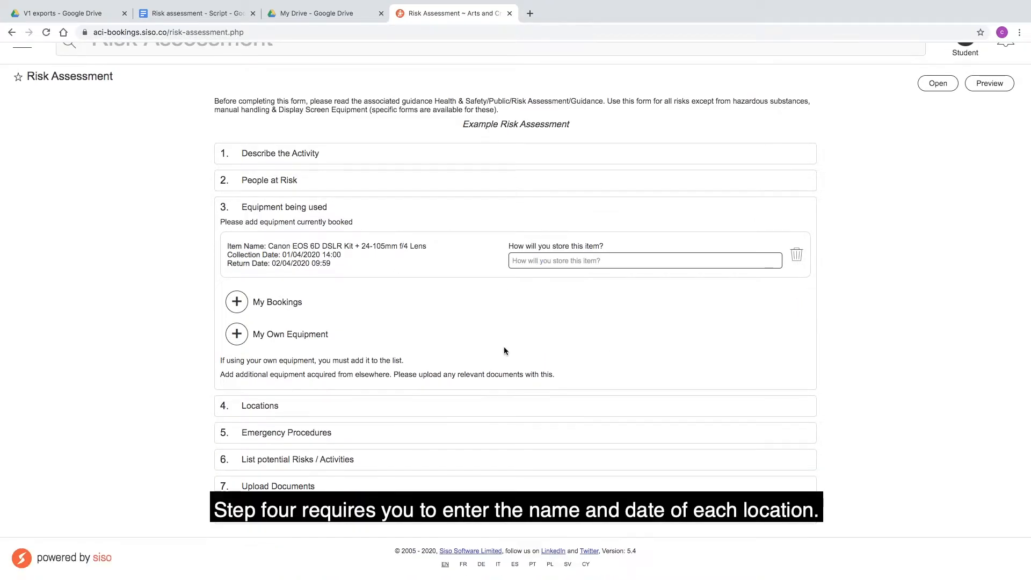
# Add the location Elephant Studio/Edit Suites to the Locations section with 30 March 2020 as its date
pyautogui.click(275, 406)
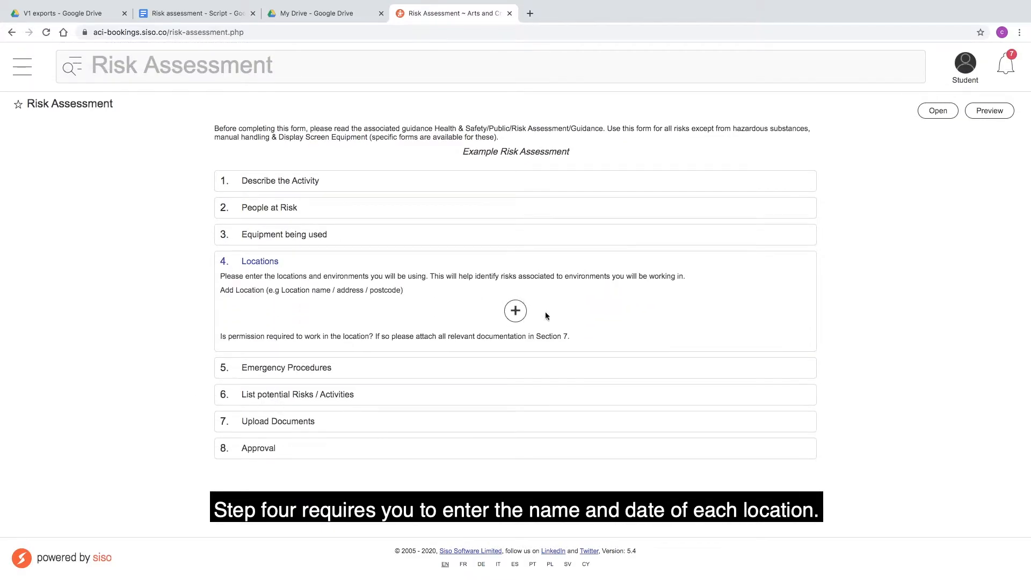
pyautogui.click(515, 311)
pyautogui.click(453, 329)
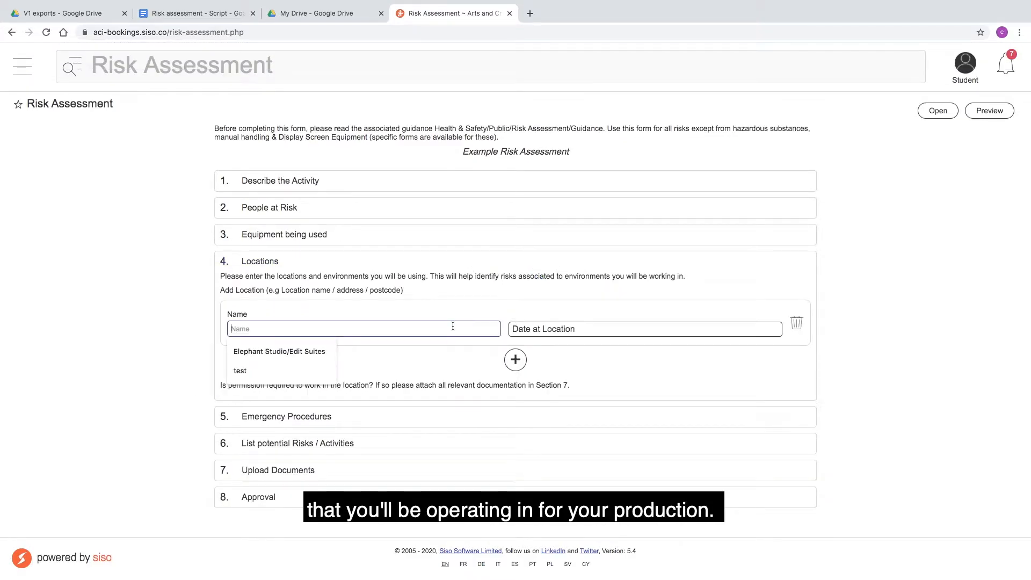
pyautogui.click(314, 350)
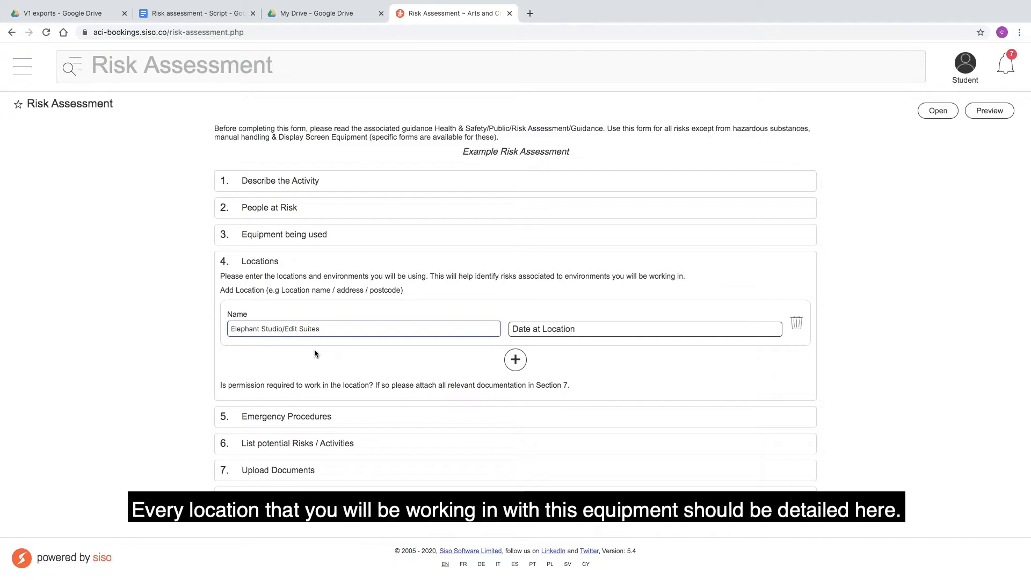
pyautogui.click(609, 331)
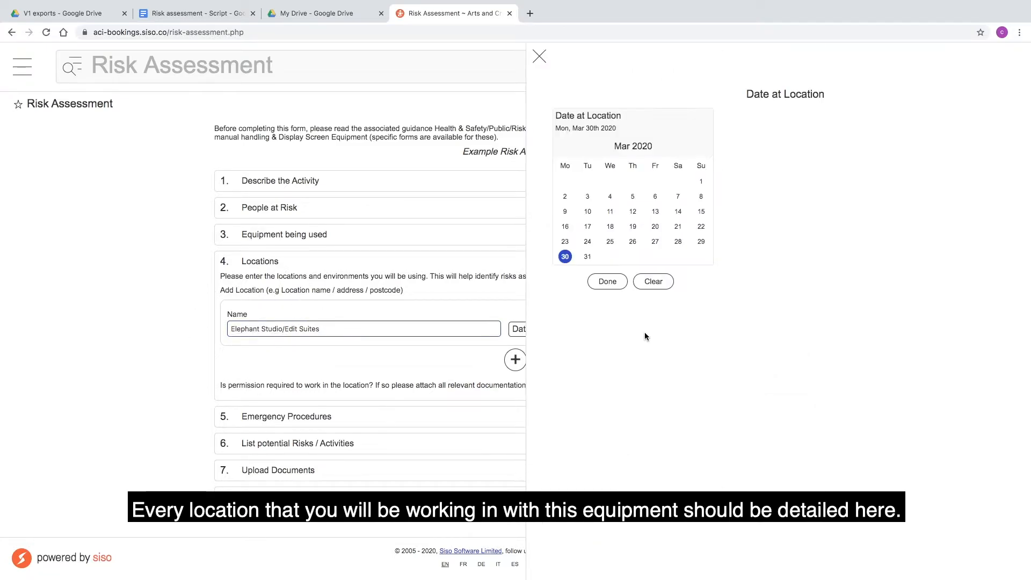
pyautogui.click(565, 256)
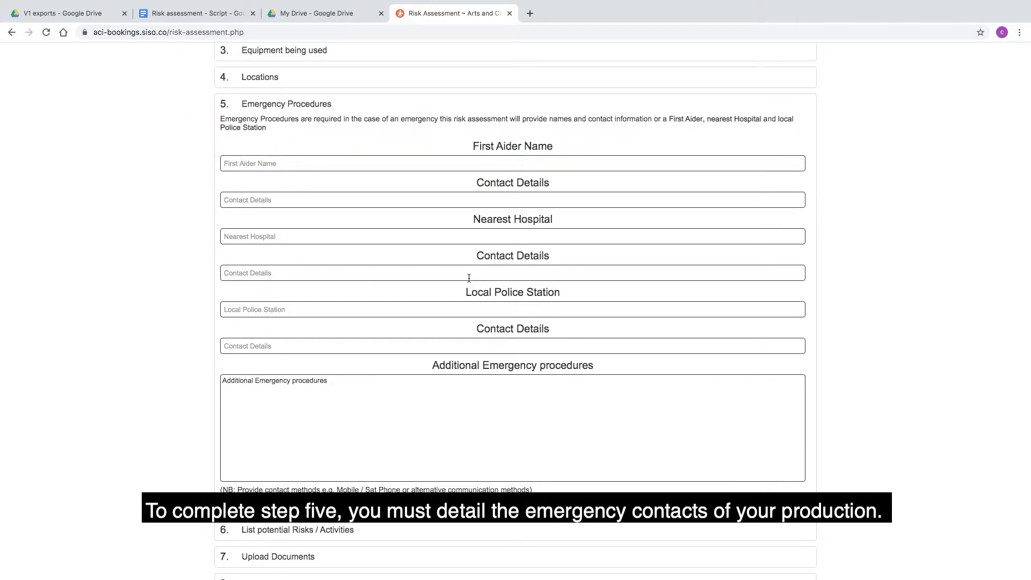
# Start a new hazard entry and base it on the predefined Grip category
pyautogui.scroll(-1, 144, 310)
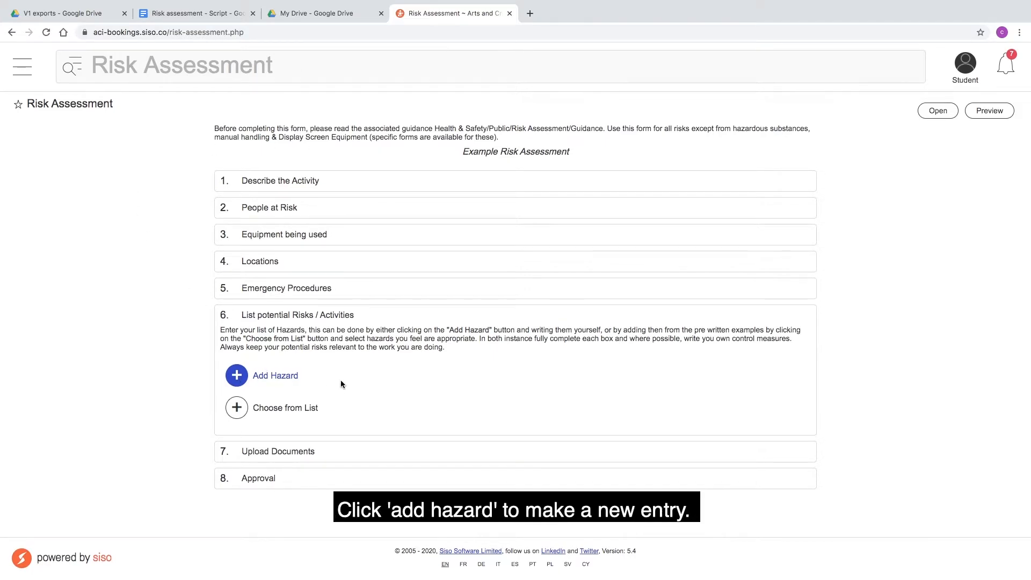
pyautogui.click(251, 378)
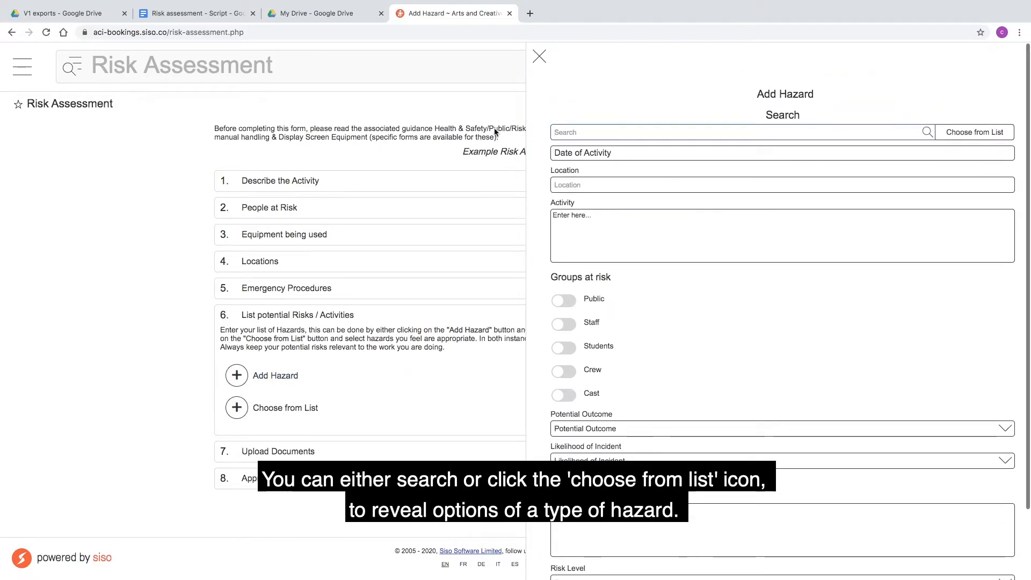
pyautogui.click(966, 132)
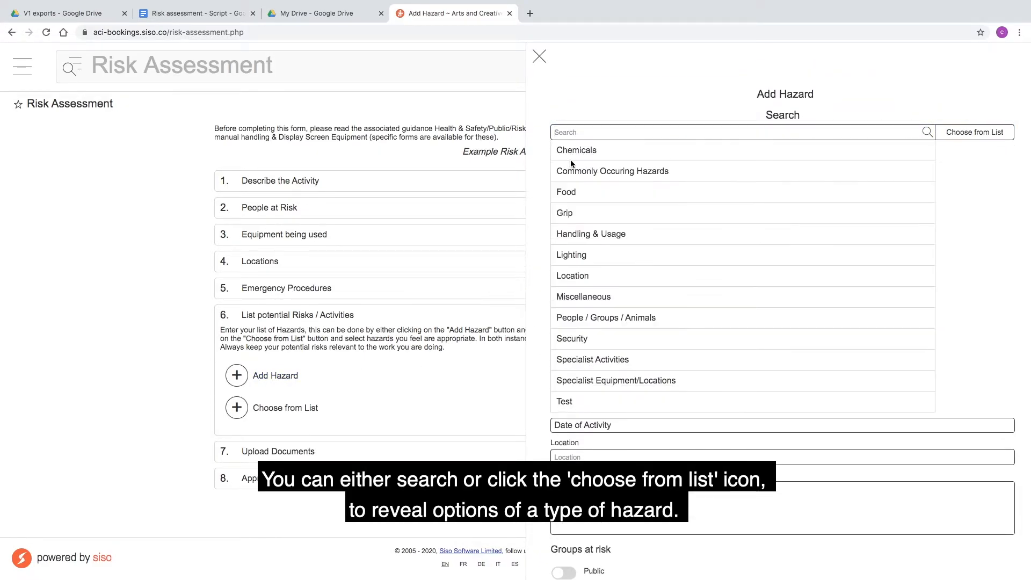
pyautogui.click(564, 212)
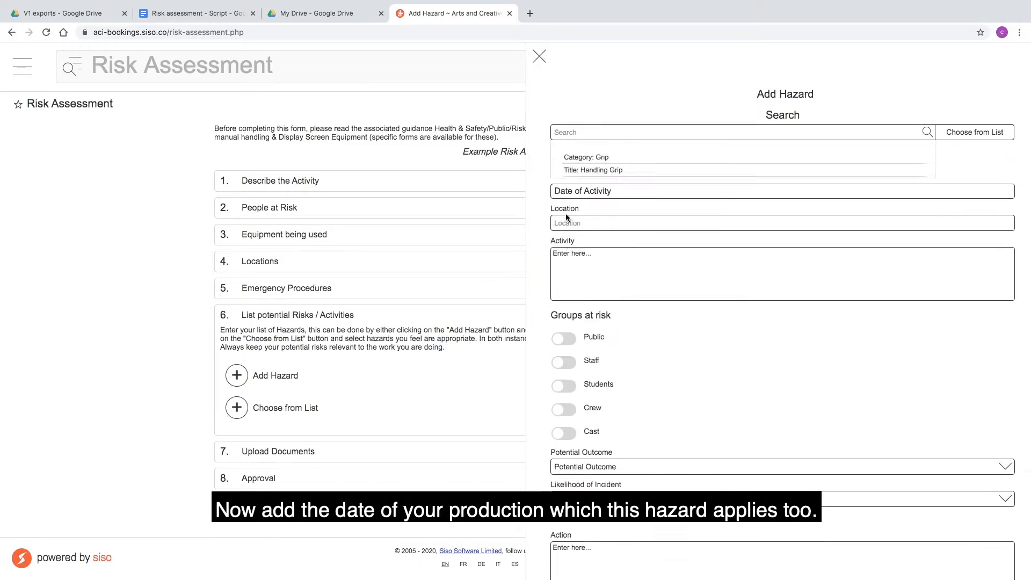
# Set the hazard's date of activity to Mon 30 Mar 2020 and its location to Elephant Studio/Edit Suites
pyautogui.click(594, 216)
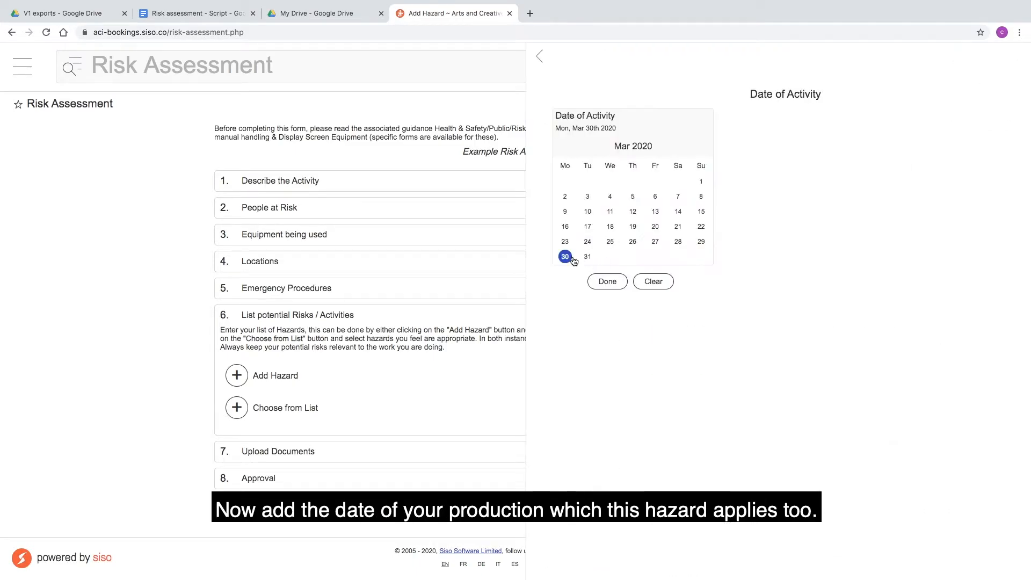
pyautogui.click(579, 266)
pyautogui.click(564, 247)
pyautogui.click(582, 268)
# Describe the activity as "Lifting Appliances/Machinery Working using heavy appliances or cast members using such on set." and mark Public, Students and Crew at risk
pyautogui.click(584, 278)
pyautogui.write('Lifting Appliances/Machinery Working using heavy appliances or cast members using such on set.')
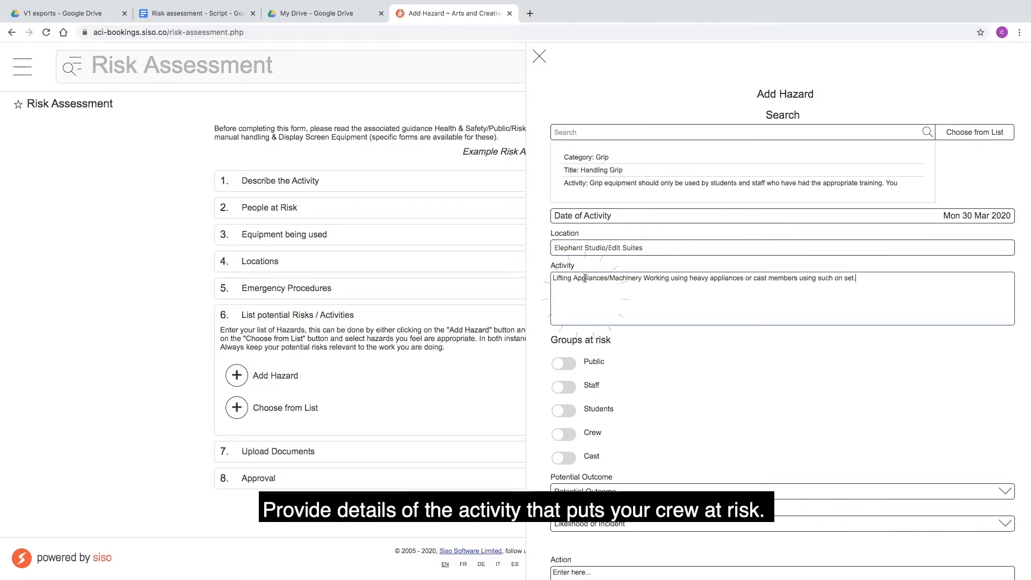
pyautogui.scroll(-1, 889, 295)
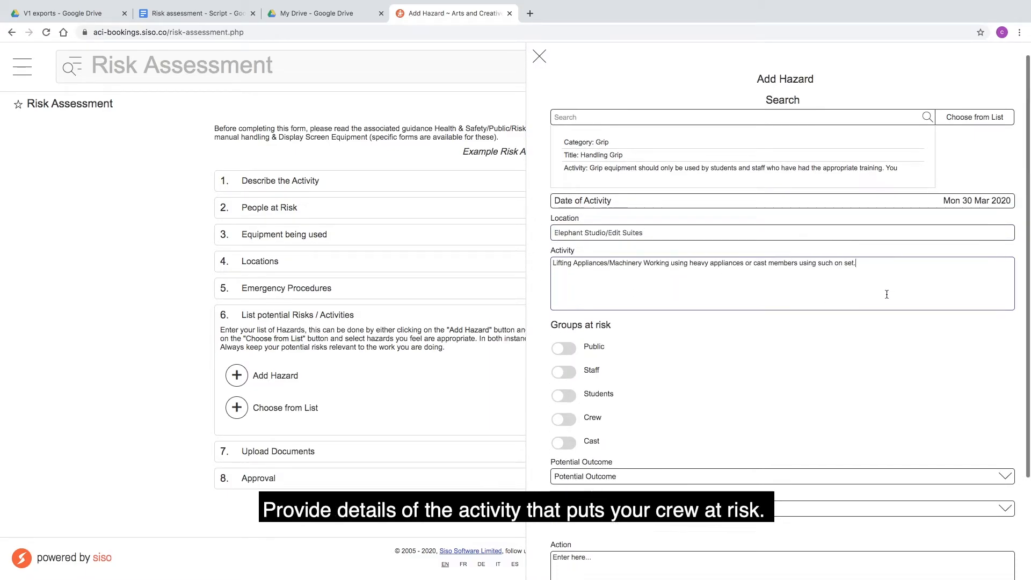
pyautogui.click(571, 350)
pyautogui.click(564, 396)
pyautogui.click(565, 419)
# Rate the hazard's potential outcome as Serious and its likelihood of incident as Possible
pyautogui.scroll(-3, 615, 319)
pyautogui.scroll(-1, 616, 319)
pyautogui.click(623, 279)
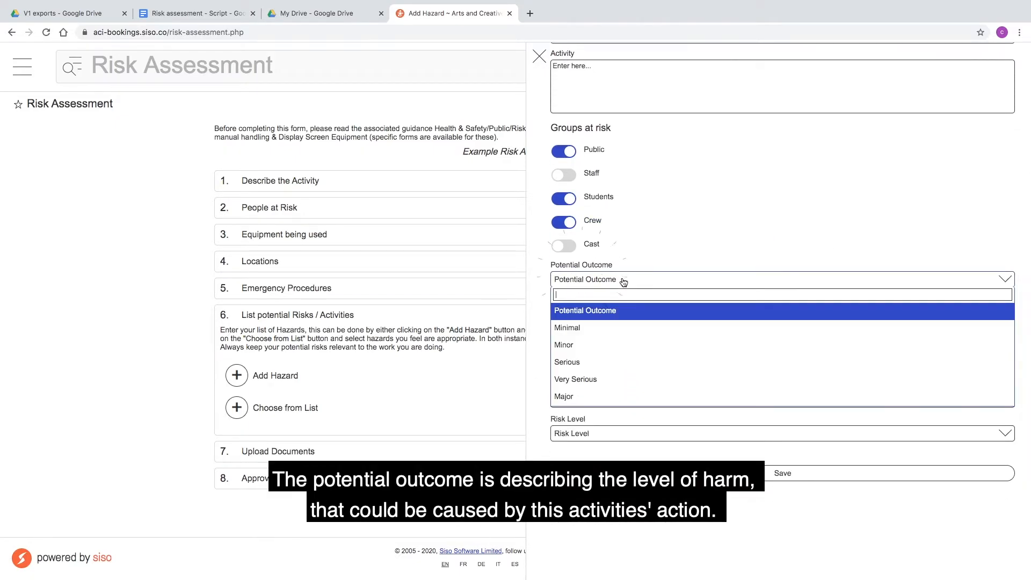
pyautogui.click(602, 361)
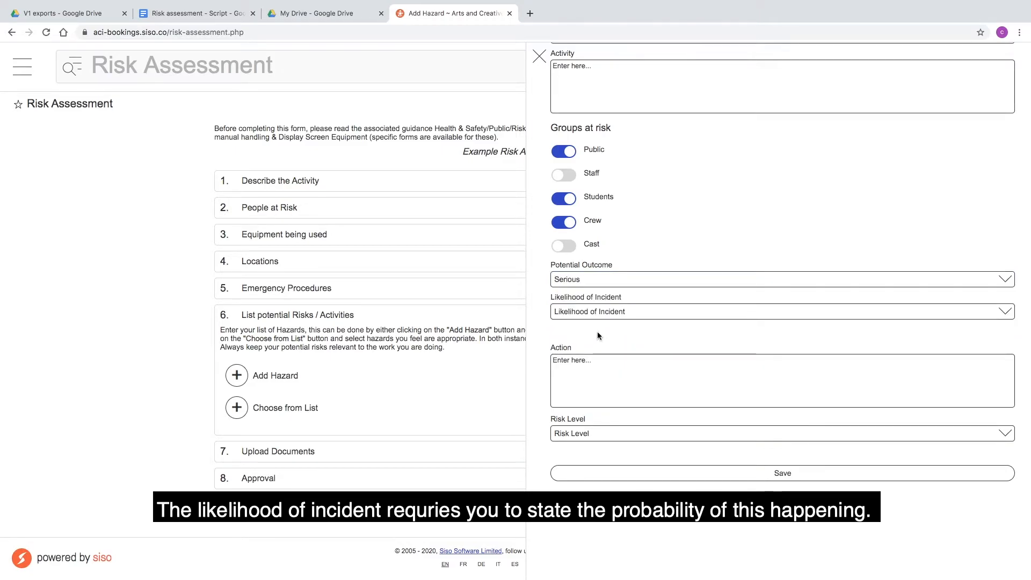
pyautogui.click(601, 318)
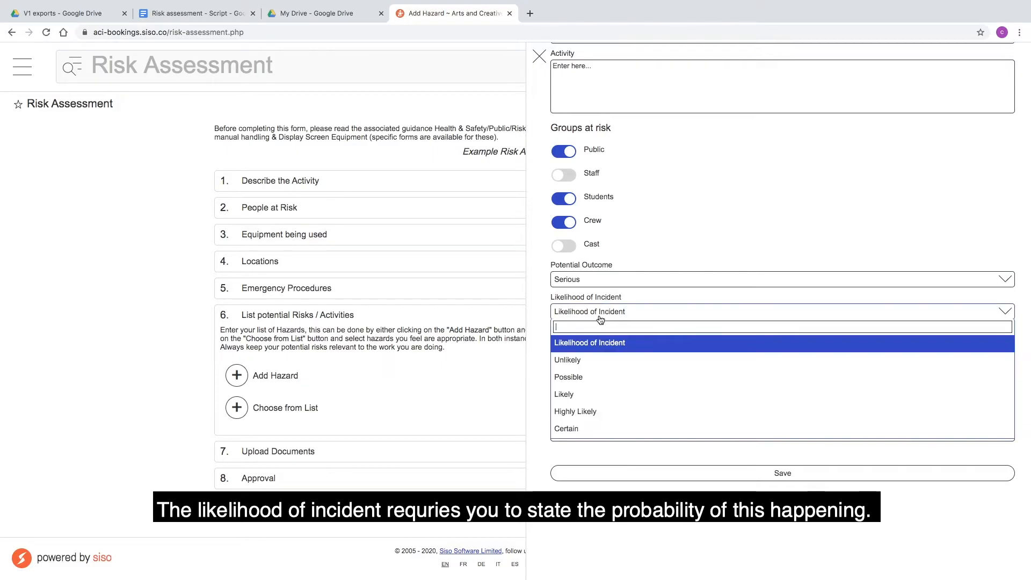
pyautogui.click(579, 379)
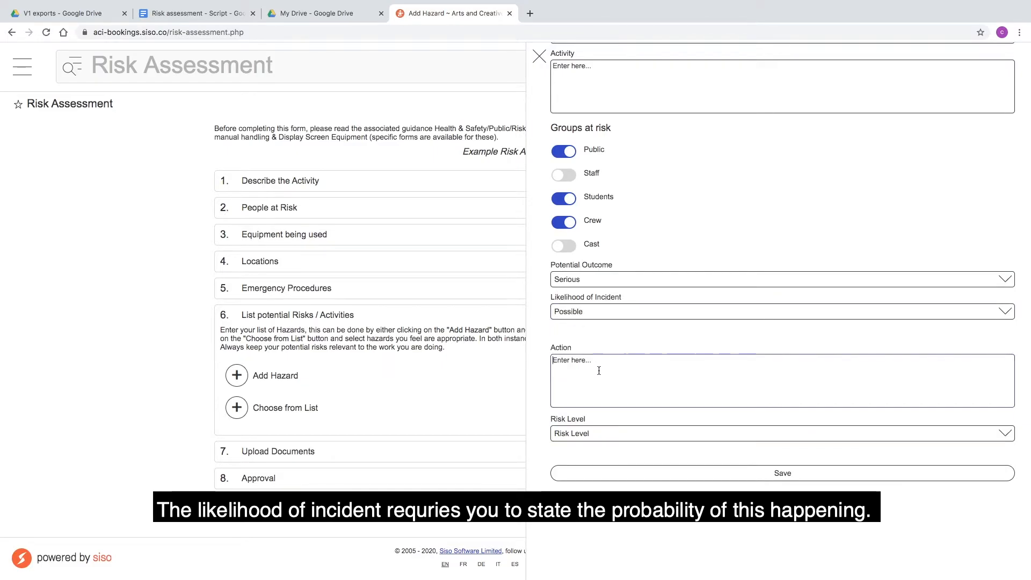
# Enter the action "Adhere to manual handling process as outlined in Media Centre Induction Do not operate if unsure of working and consult specialist."
pyautogui.write('Adhere to manual handling process as outlined in Media Centre Induction Do not operate if unsure of working and consult specialist.')
pyautogui.click(598, 390)
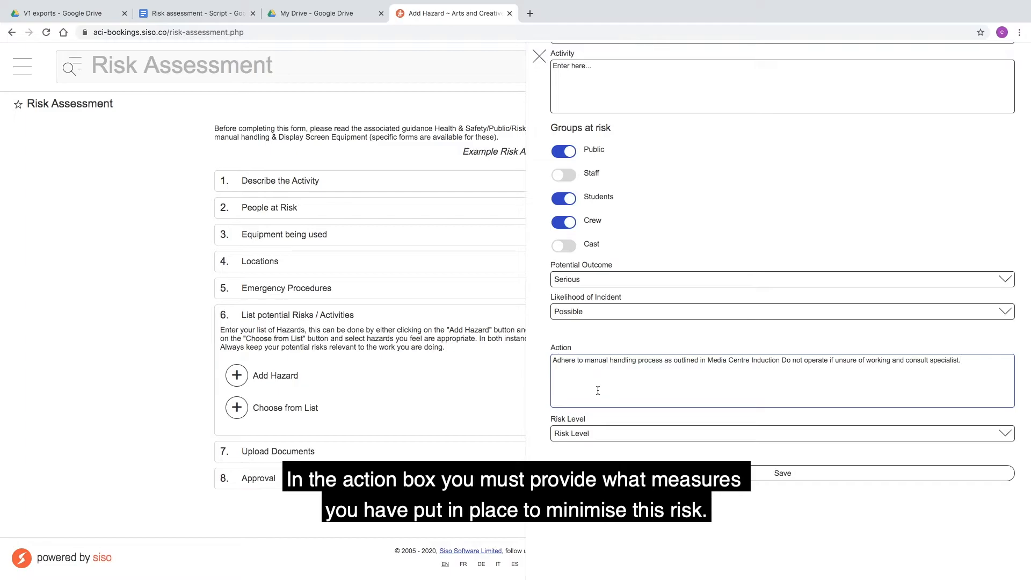
# Rate the hazard's risk level as Moderate Risk and save the hazard to the assessment
pyautogui.click(595, 438)
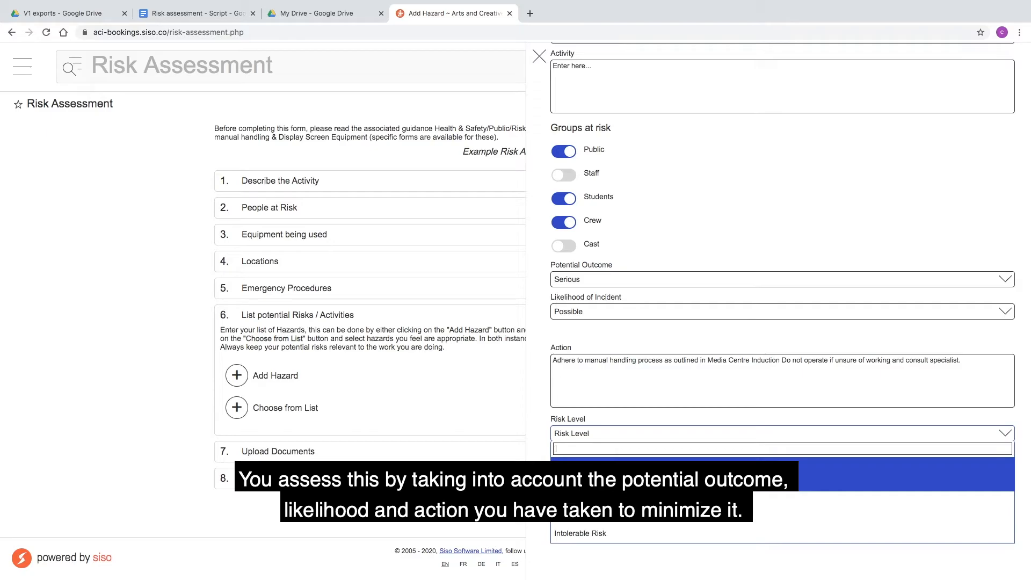
pyautogui.click(577, 474)
pyautogui.click(727, 476)
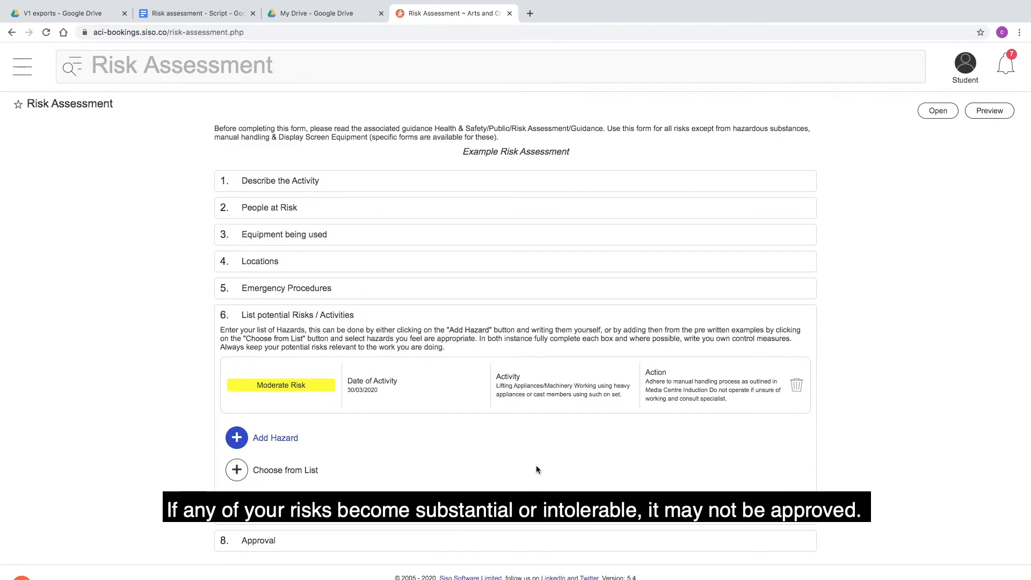
# Add the premade hazards "Lifting, moving and handling heavy objects" and "Mains Cabling" to the list of potential risks
pyautogui.click(236, 470)
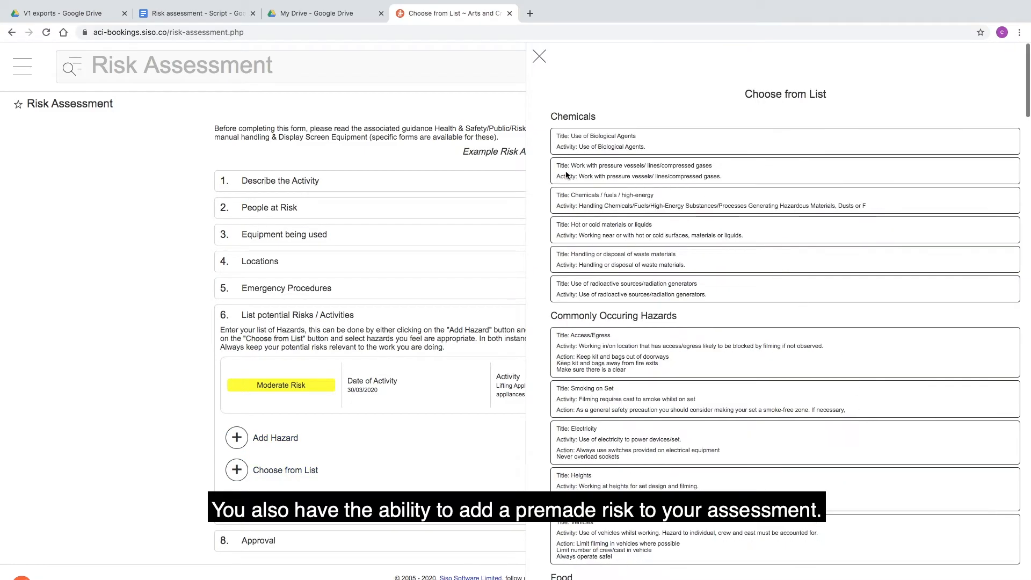
pyautogui.scroll(-10, 592, 277)
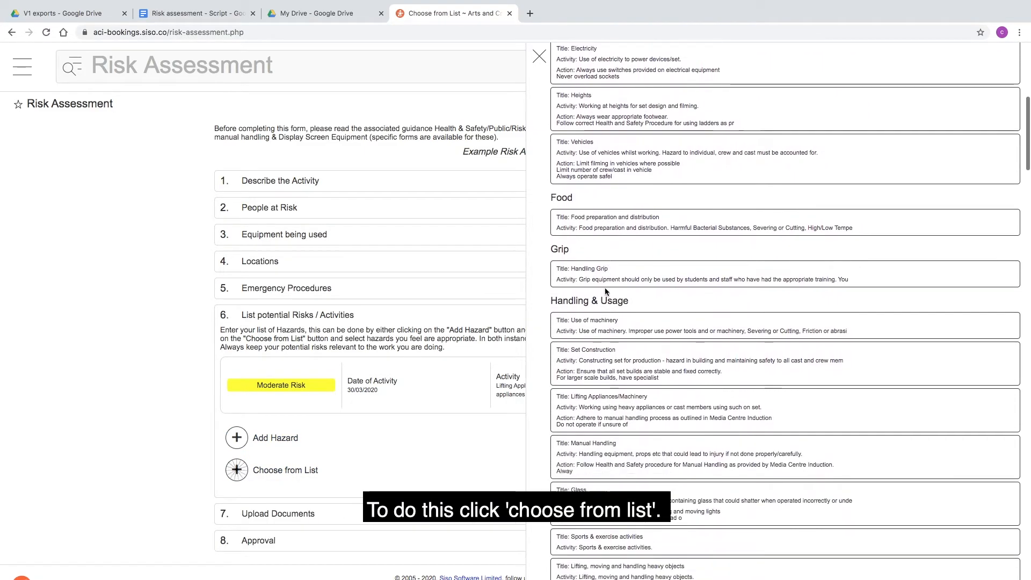
pyautogui.scroll(-5, 605, 291)
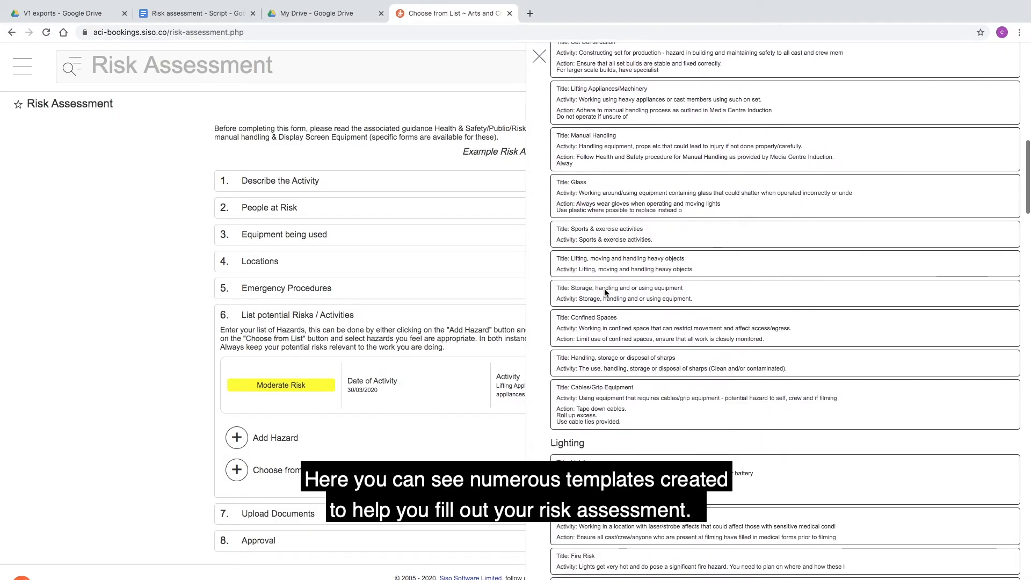
pyautogui.scroll(-2, 604, 292)
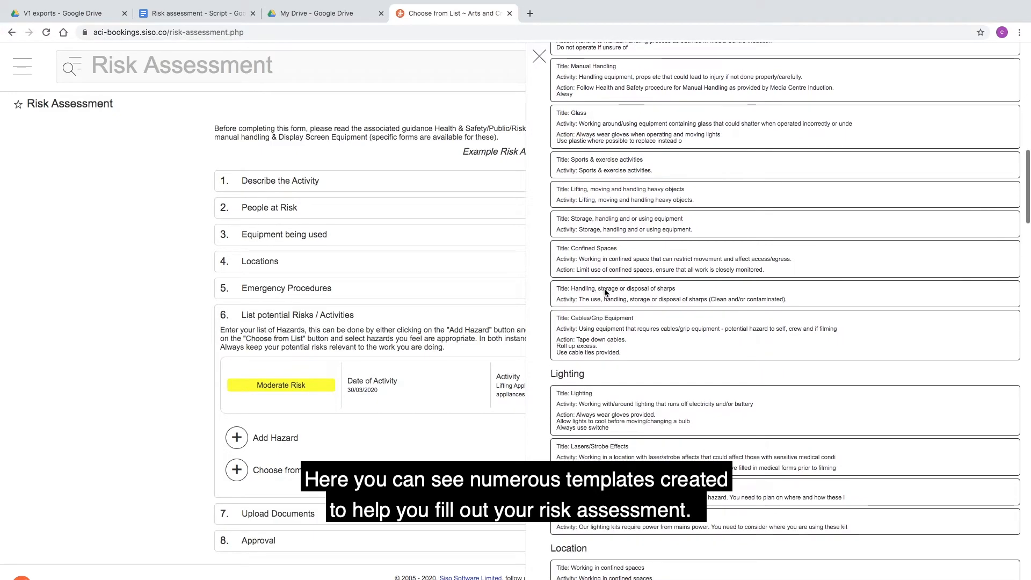
pyautogui.click(616, 200)
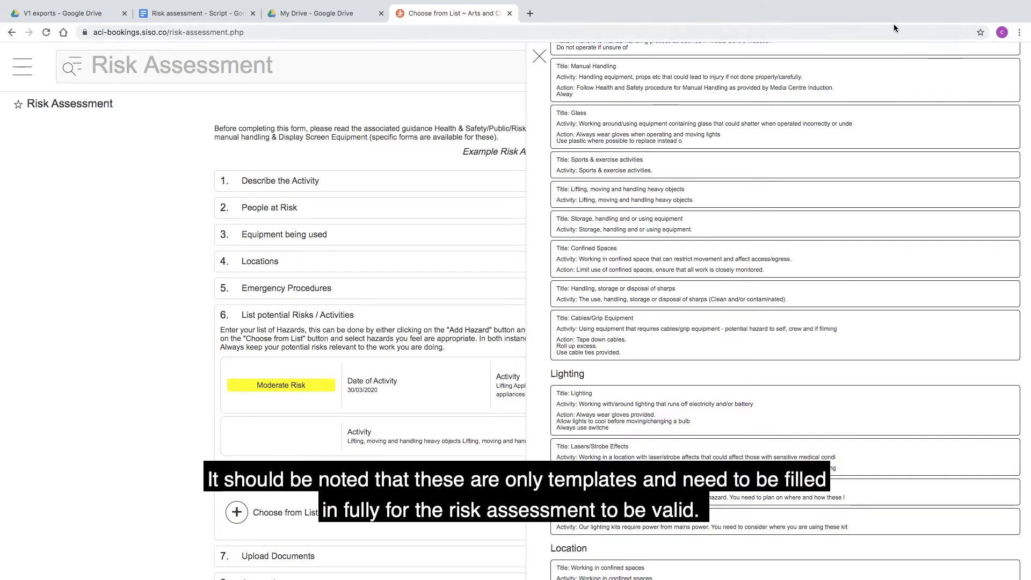
pyautogui.scroll(-5, 639, 350)
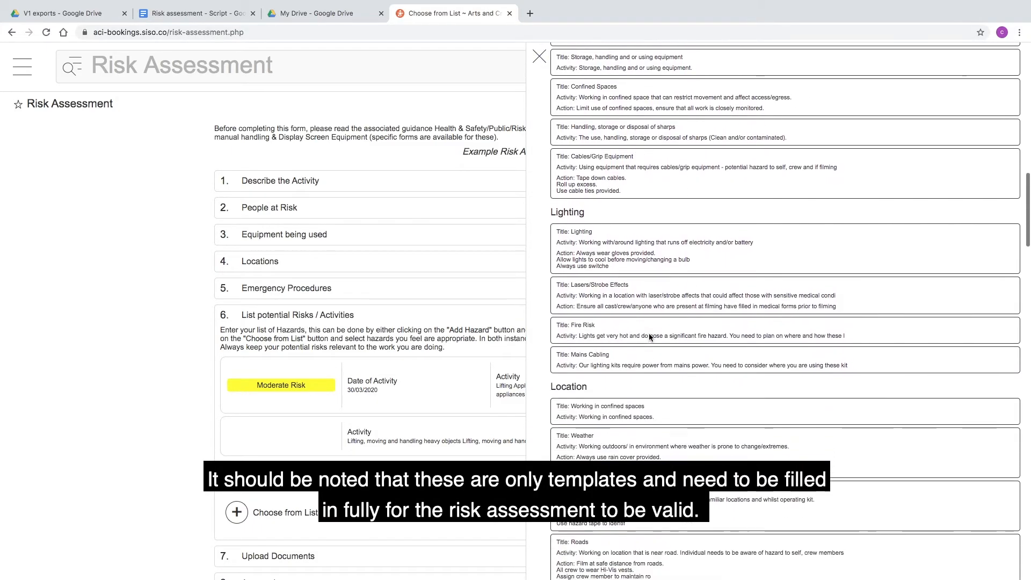
pyautogui.click(640, 350)
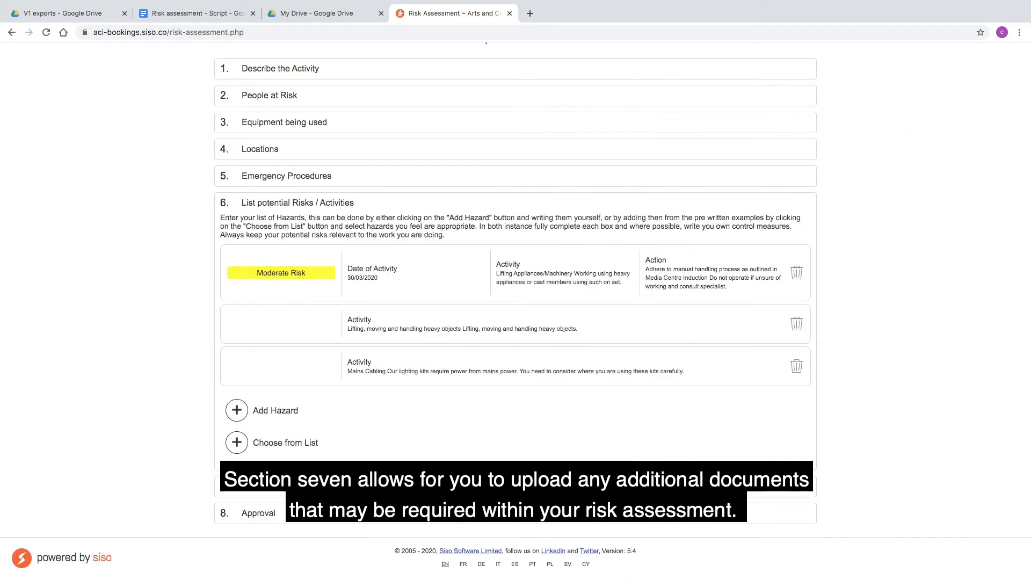
# Examine the Upload Documents section and its file chooser without attaching a file
pyautogui.click(278, 487)
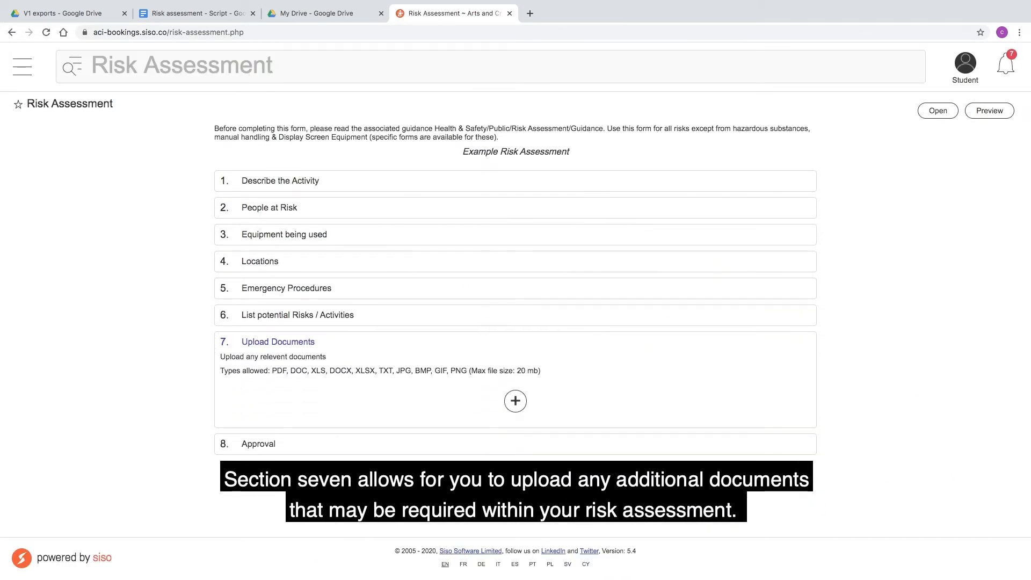
pyautogui.click(514, 403)
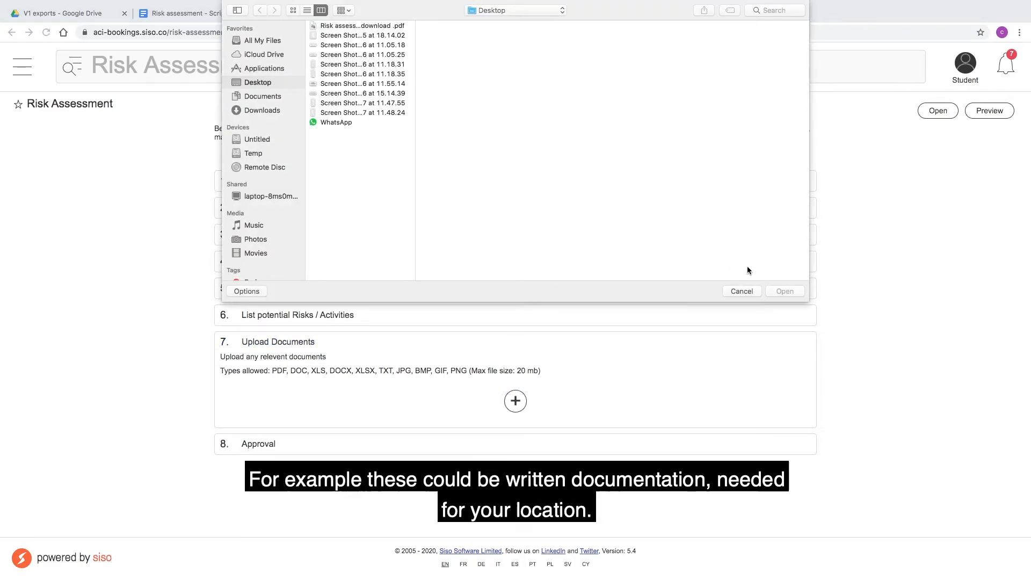
pyautogui.click(742, 291)
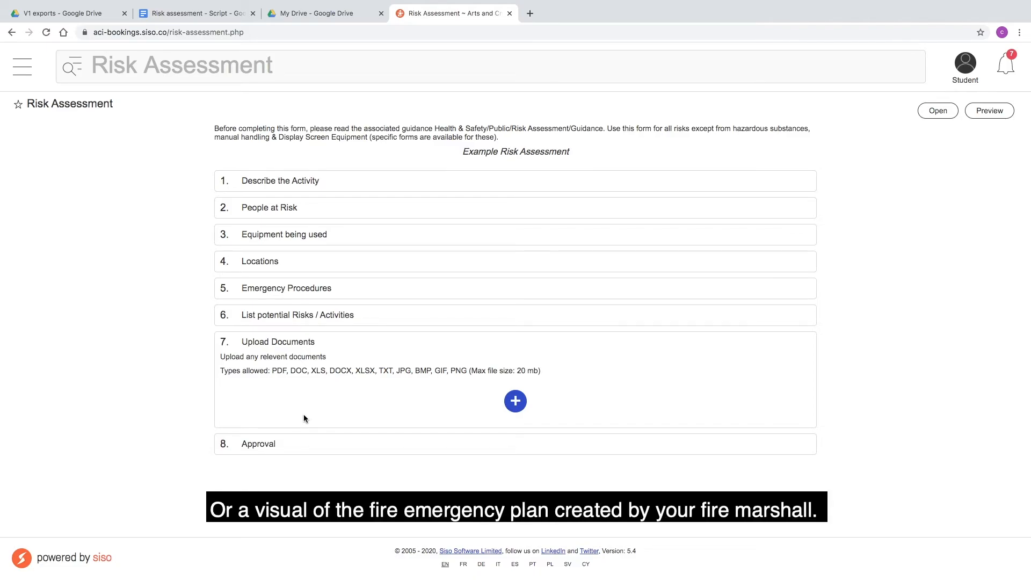
# Select the last lecturer in the approval list as the approver of the risk assessment
pyautogui.click(270, 444)
pyautogui.click(293, 404)
pyautogui.scroll(-2, 299, 430)
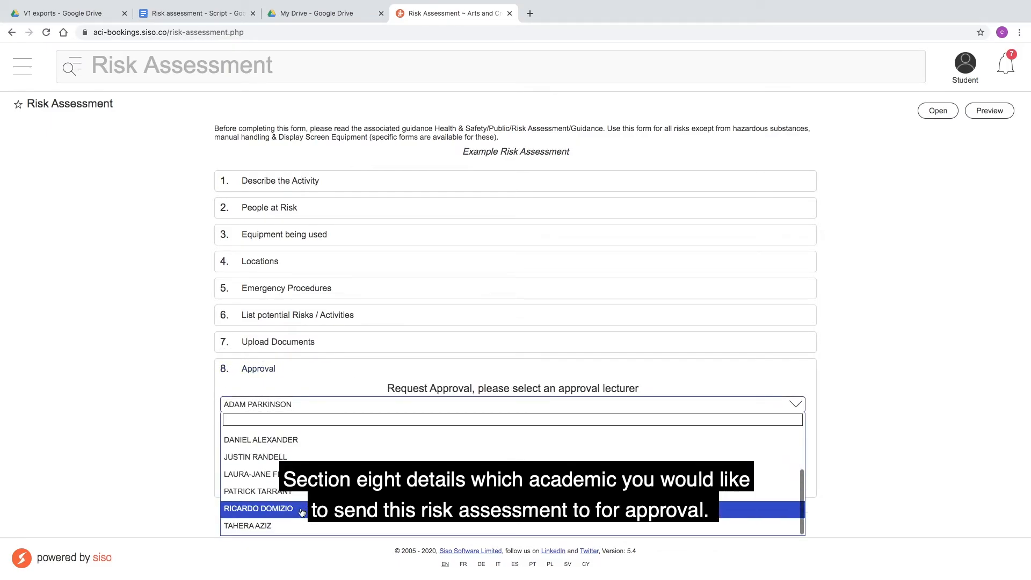
pyautogui.click(300, 525)
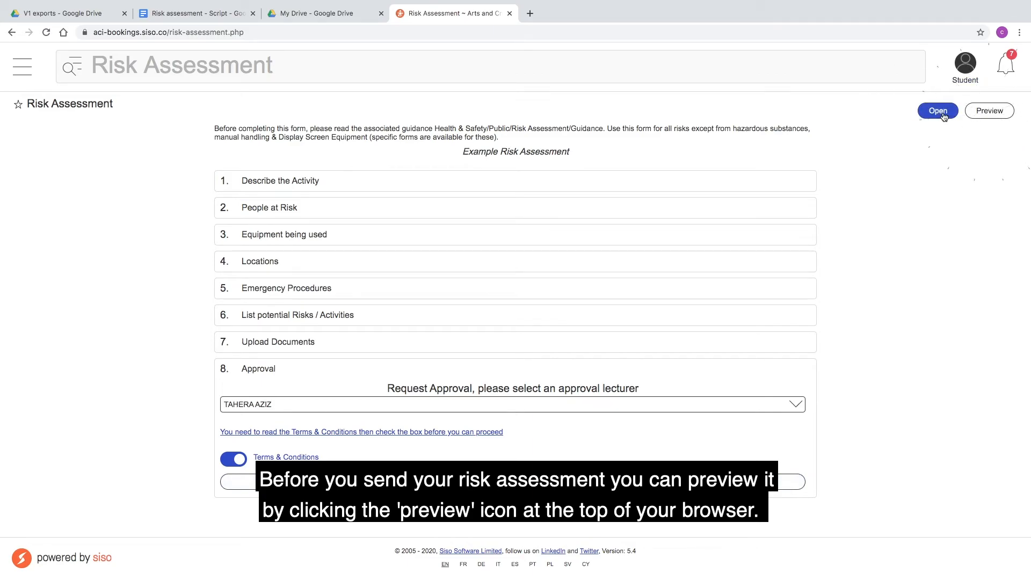
# Preview the risk assessment as a PDF and read through its pages
pyautogui.click(987, 112)
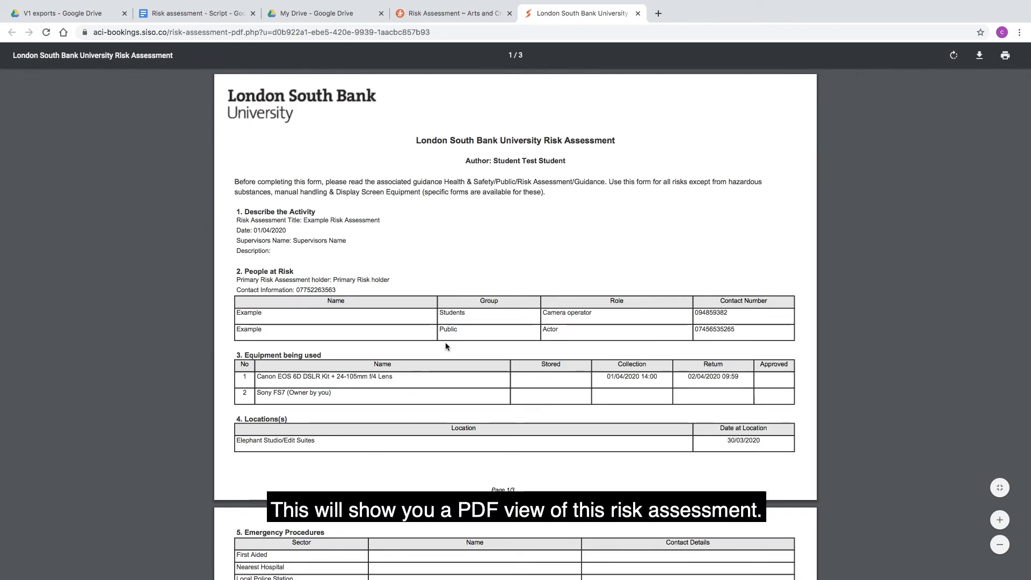
pyautogui.scroll(-3, 446, 344)
pyautogui.scroll(-4, 449, 348)
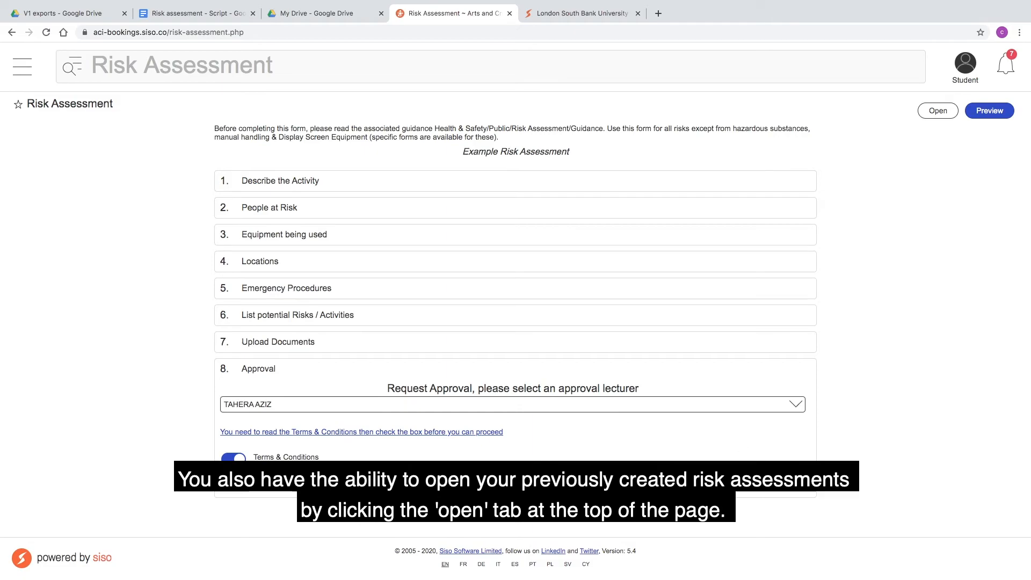
# View the saved risk assessments, checking an own unfinished "Example Risk Assessment" entry and another author's "Using Radio" entry
pyautogui.click(937, 111)
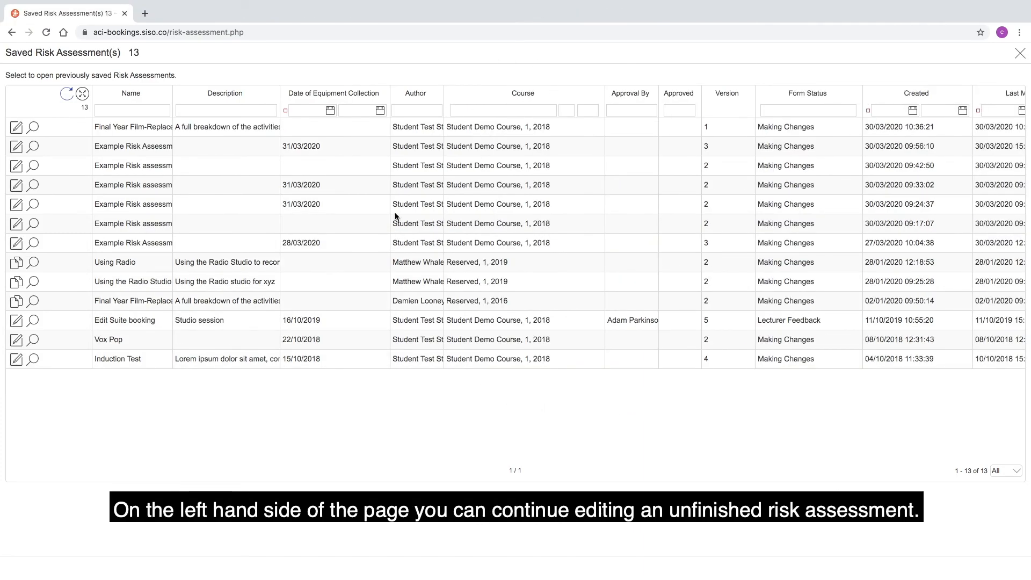
pyautogui.click(410, 150)
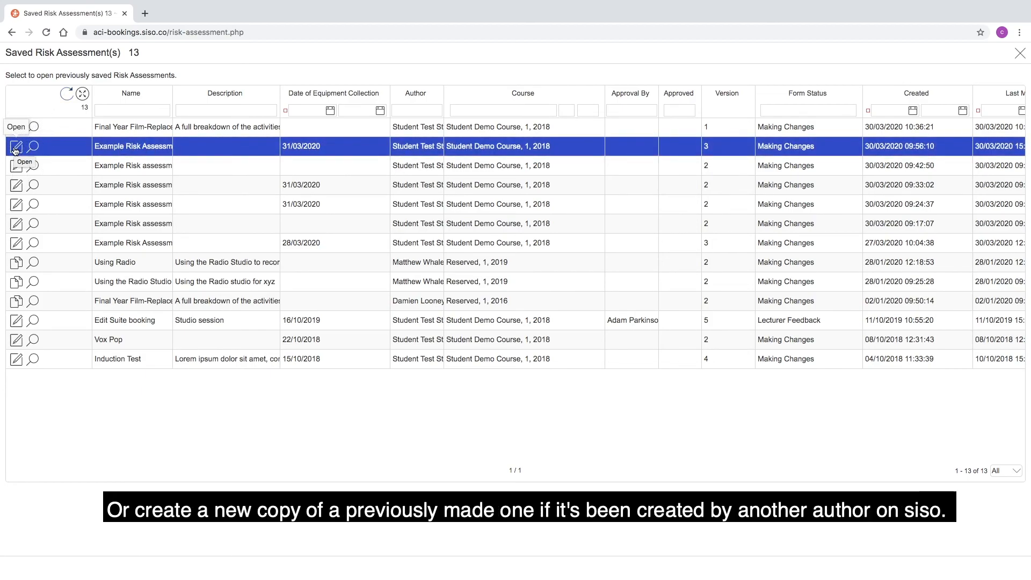
pyautogui.click(417, 263)
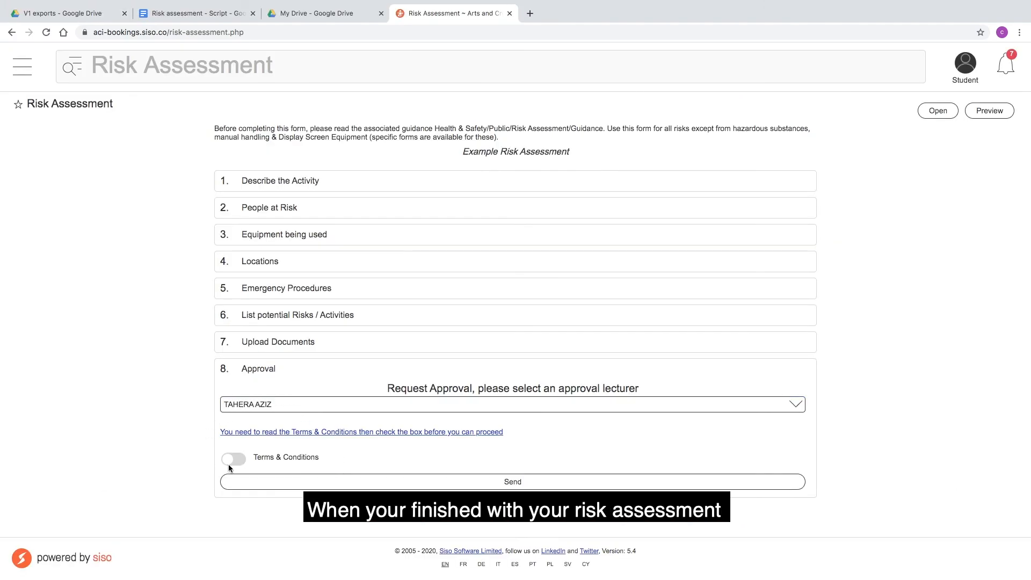
# Accept the Terms & Conditions for the approval request
pyautogui.click(231, 462)
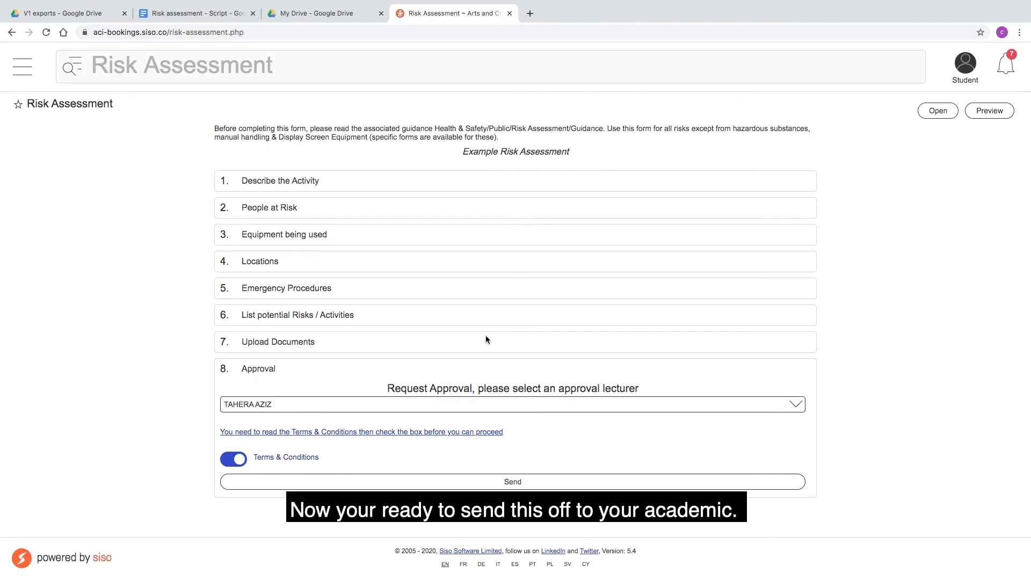